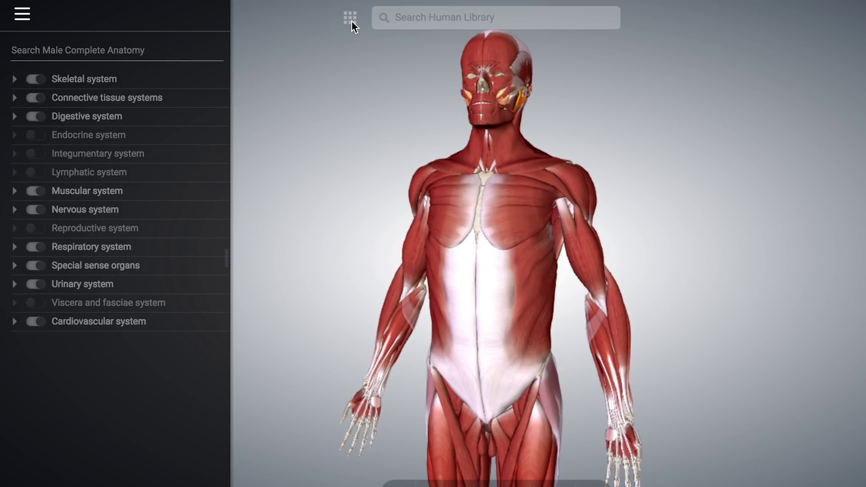
# Step: Open the Explore the Human library of anatomy categories from the grid icon
pyautogui.click(349, 17)
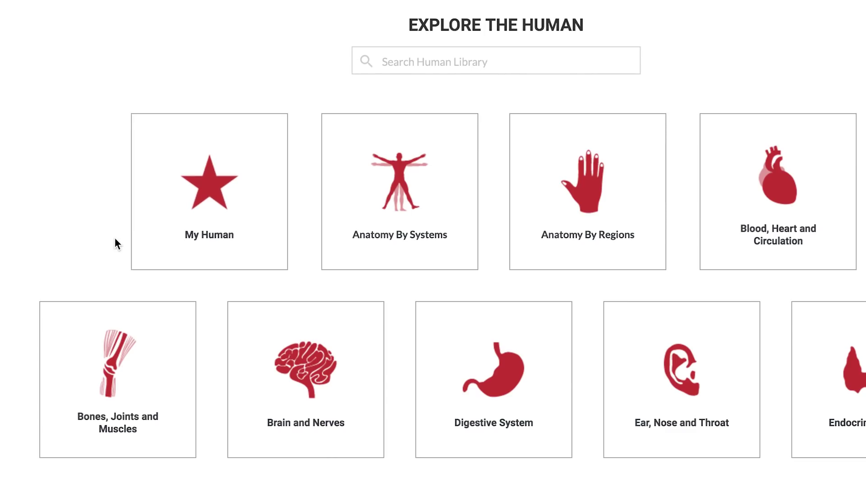
pyautogui.scroll(-3, 84, 216)
pyautogui.scroll(-3, 85, 216)
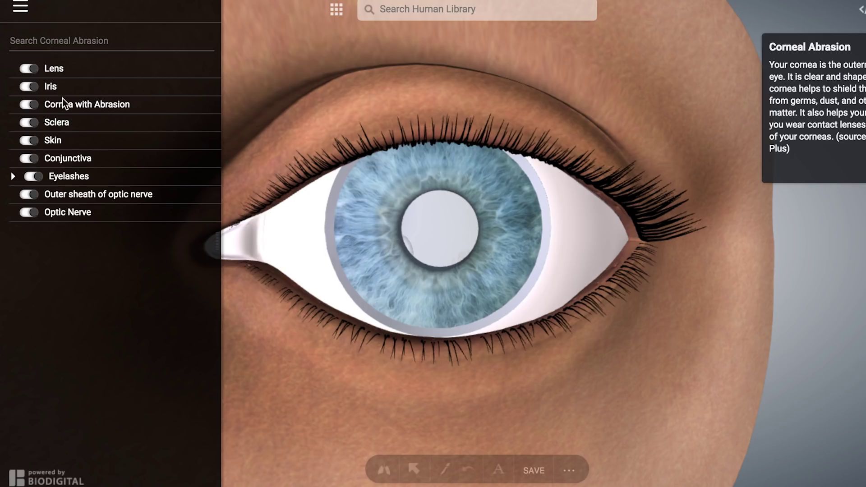
# Step: Toggle the cornea layer off and back on
pyautogui.click(31, 106)
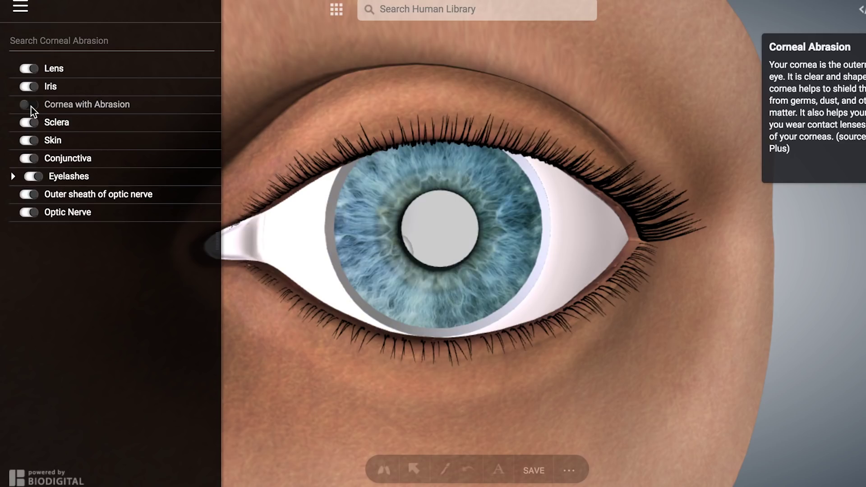
pyautogui.click(31, 106)
pyautogui.click(32, 107)
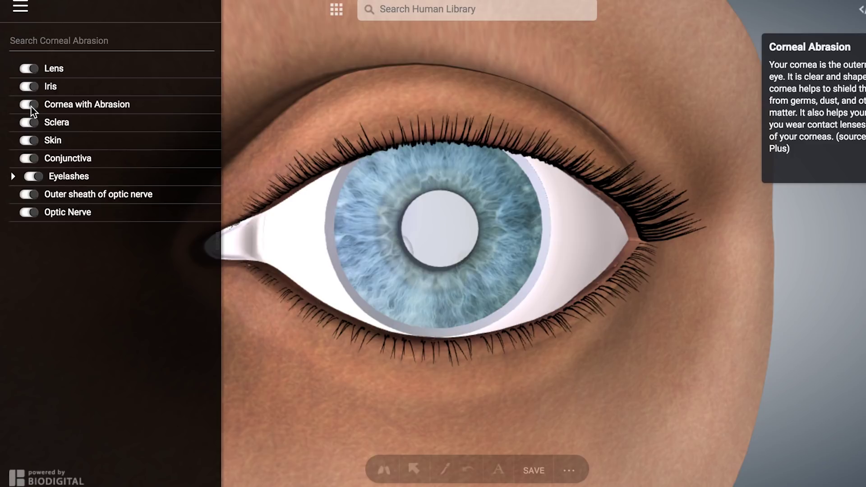
pyautogui.click(436, 233)
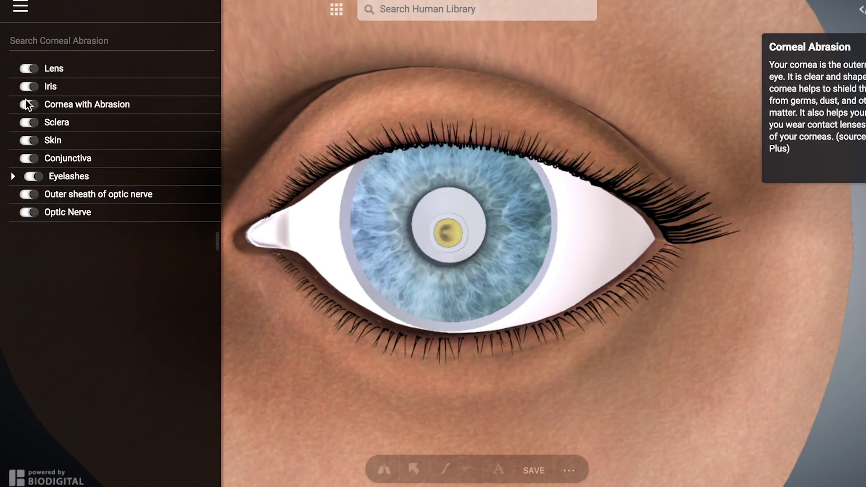
# Step: Hide skin, eyelashes, optic nerve, outer sheath and conjunctiva, then label the veins
pyautogui.click(31, 141)
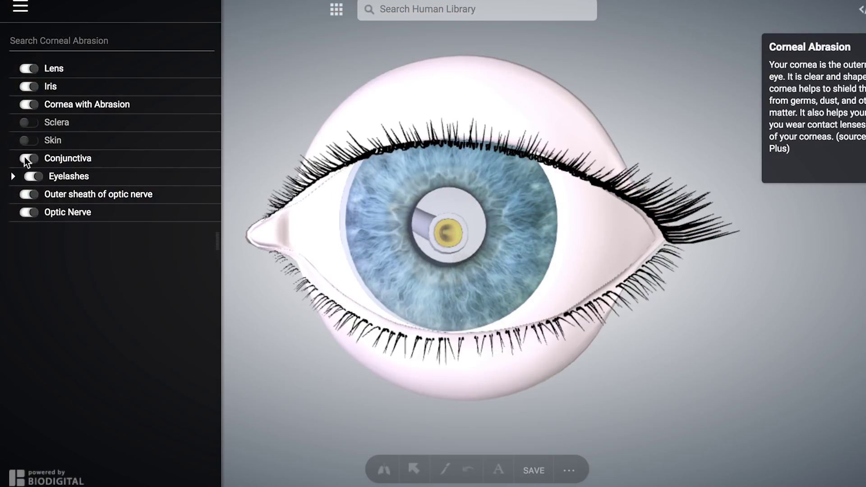
pyautogui.click(27, 176)
pyautogui.click(29, 194)
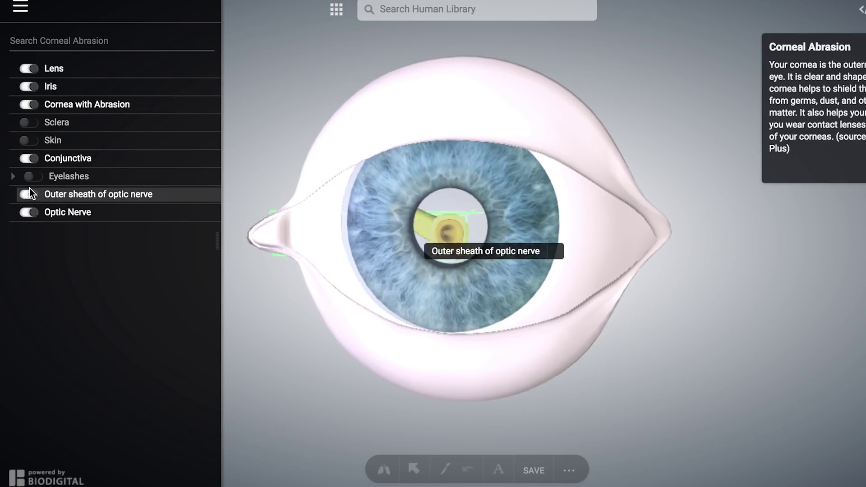
pyautogui.click(30, 212)
pyautogui.click(29, 195)
pyautogui.click(28, 159)
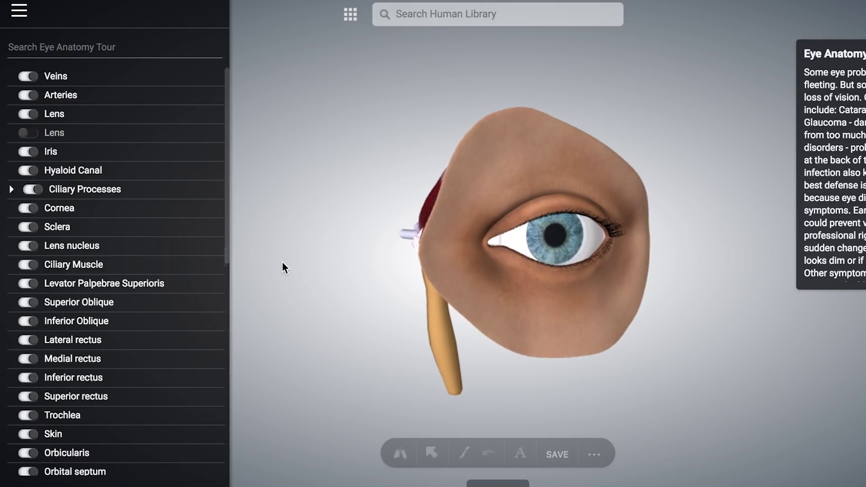
pyautogui.click(55, 75)
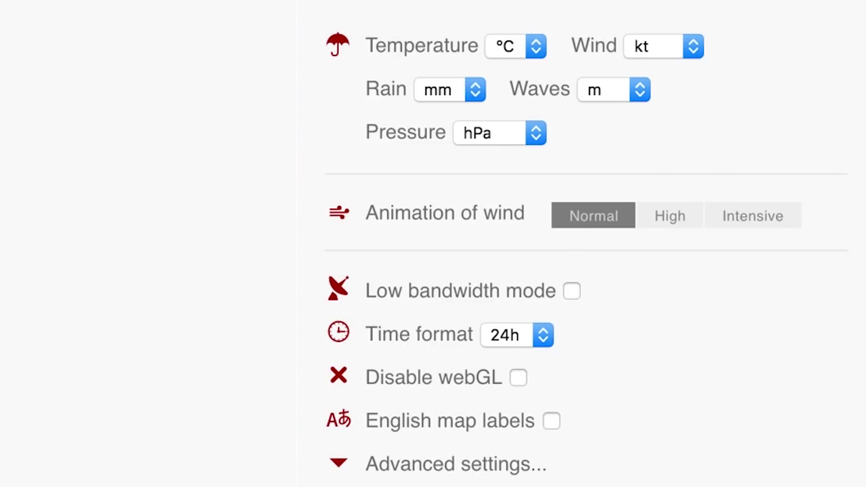
# Step: Choose temperature and pressure units, switch the map to Wind, and advance the forecast time
pyautogui.click(516, 46)
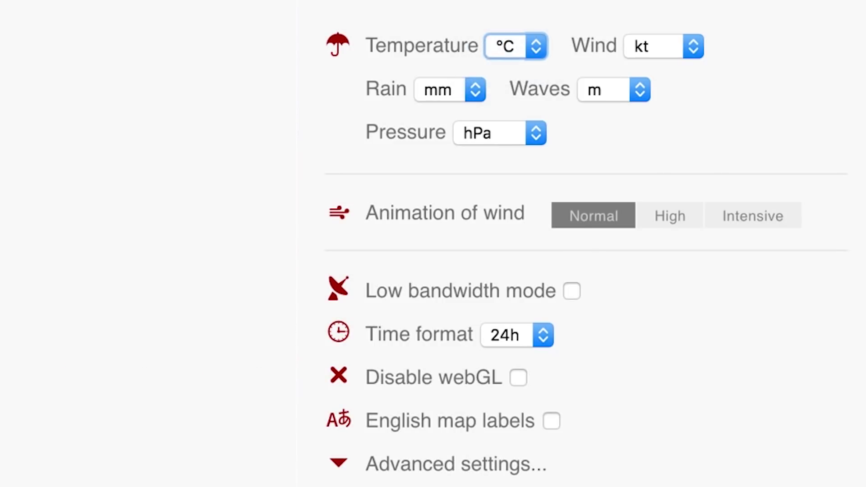
pyautogui.click(499, 132)
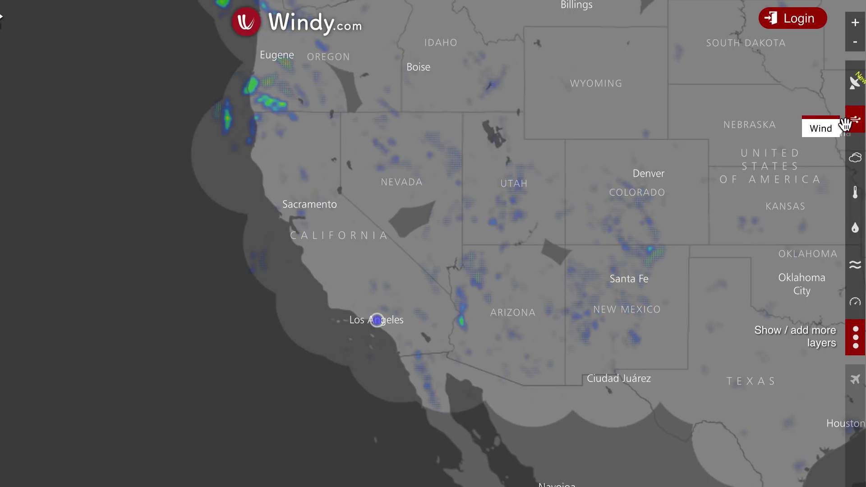
pyautogui.click(847, 122)
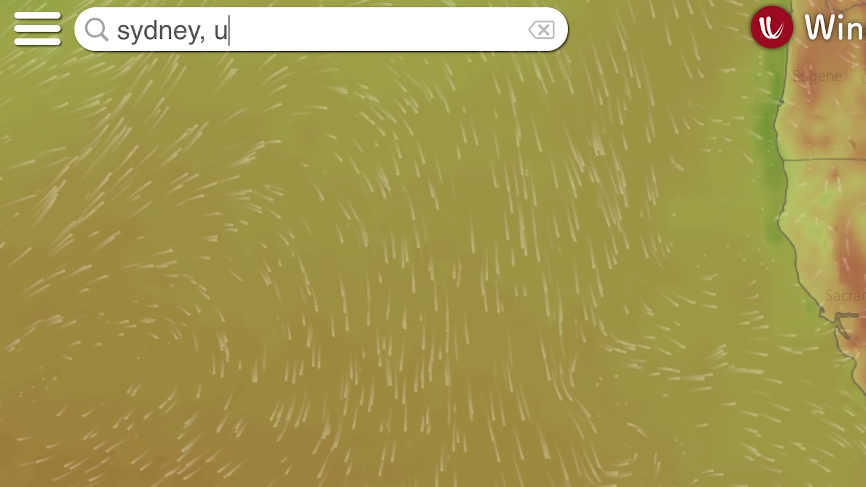
pyautogui.write('astra')
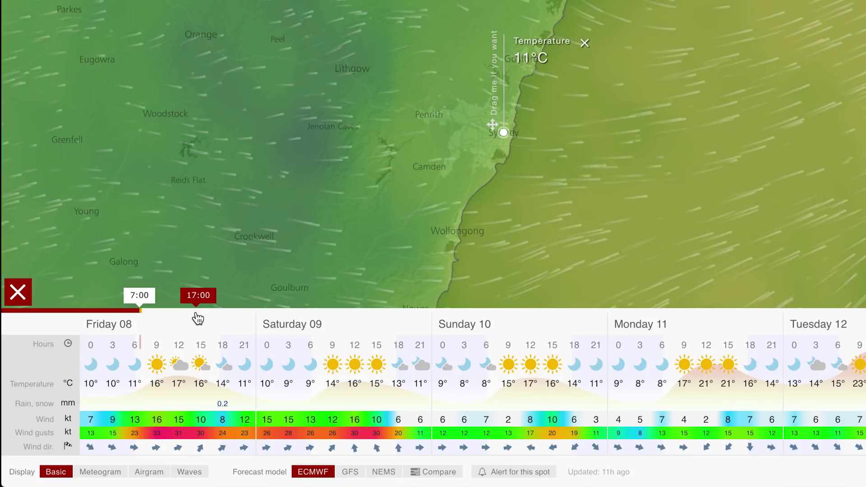
pyautogui.click(195, 310)
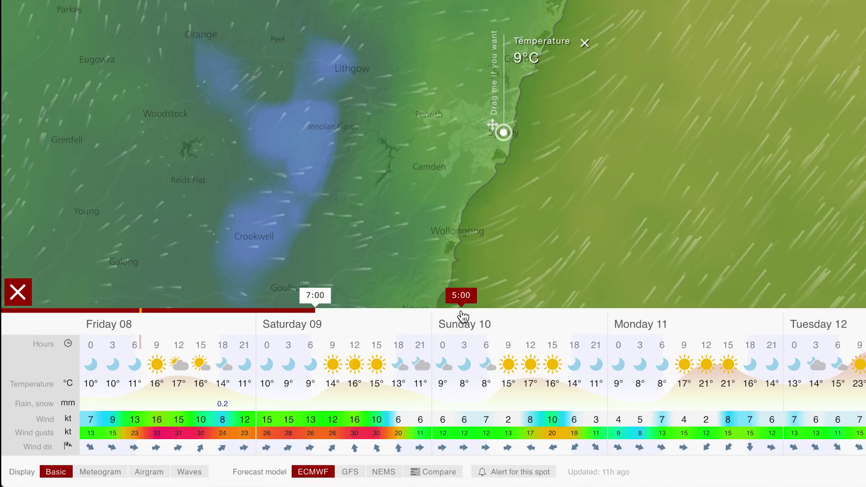
# Step: Move the forecast to early Sunday, then drop aurora.jpg onto the Sphere
pyautogui.click(463, 311)
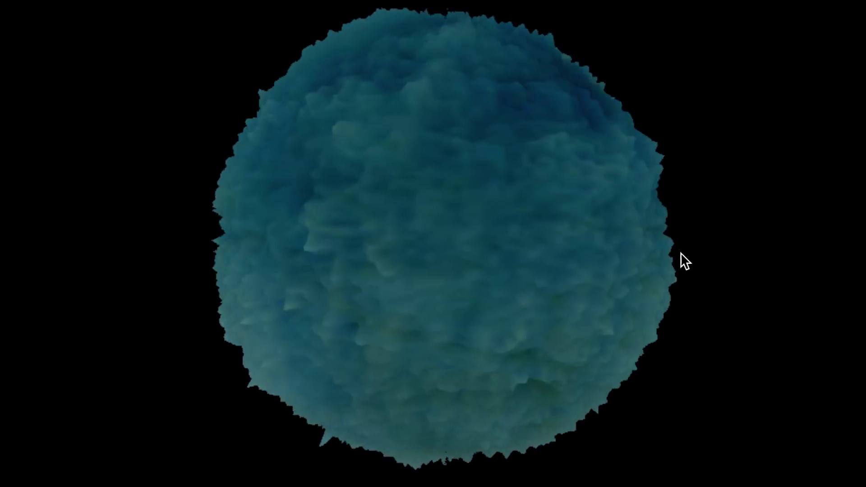
pyautogui.moveTo(681, 252); pyautogui.dragTo(523, 114)
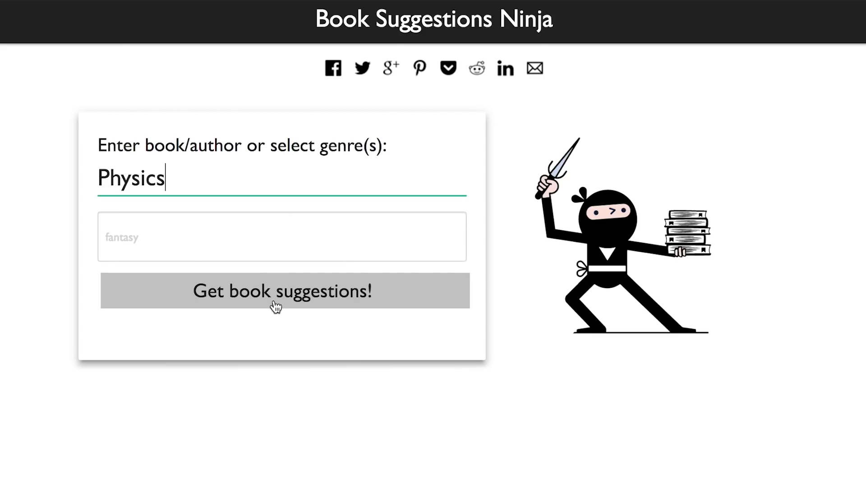
# Step: Submit the Physics query and add history to the chosen genres
pyautogui.click(276, 306)
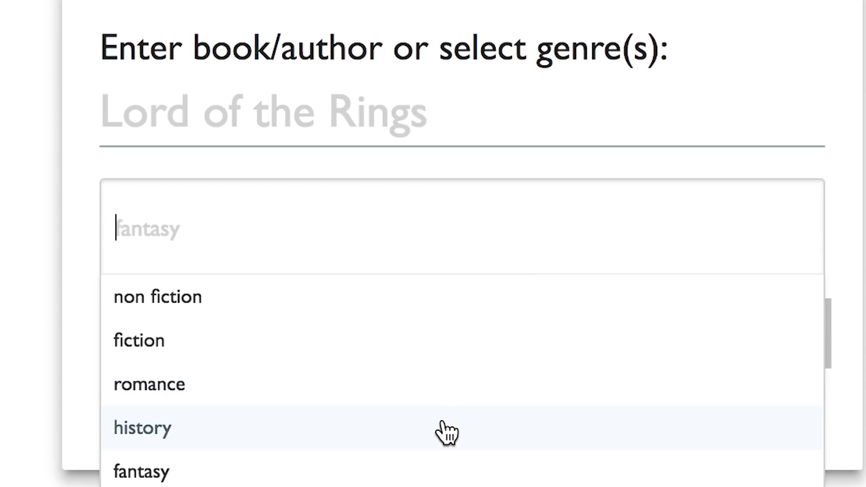
pyautogui.click(447, 428)
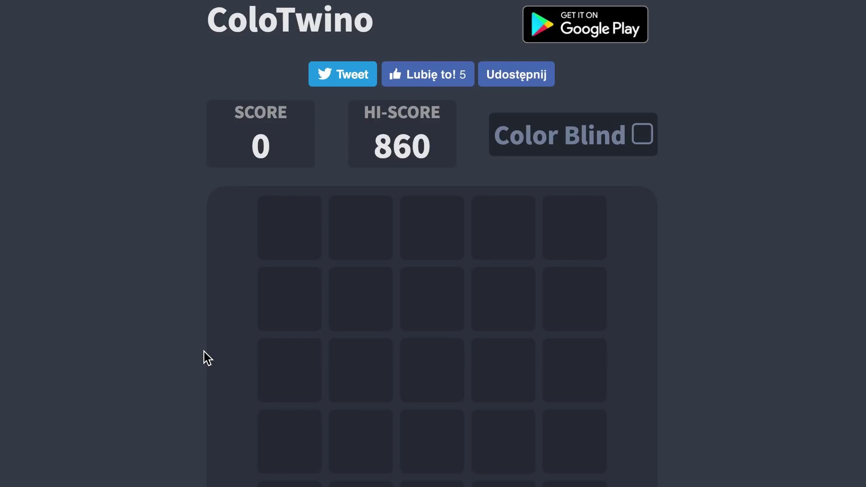
pyautogui.scroll(-3, 204, 351)
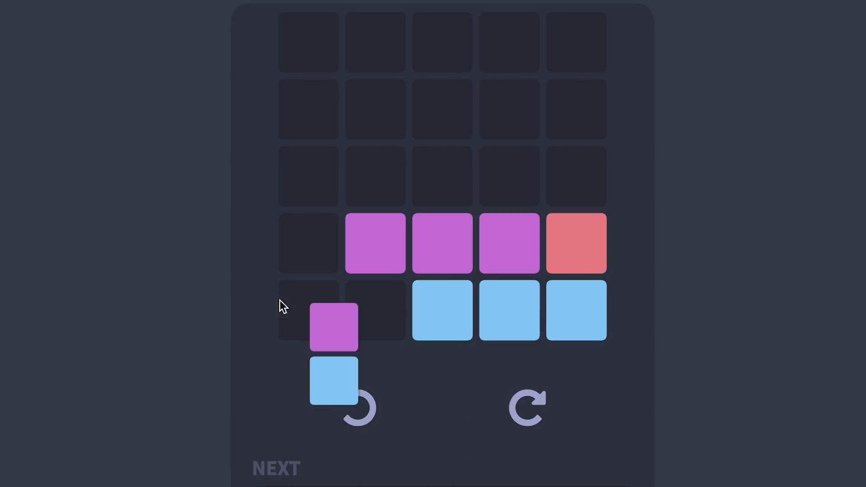
# Step: Drop the purple-blue pair left, the red pair right, then the blue-purple pair left
pyautogui.moveTo(280, 299); pyautogui.dragTo(302, 265)
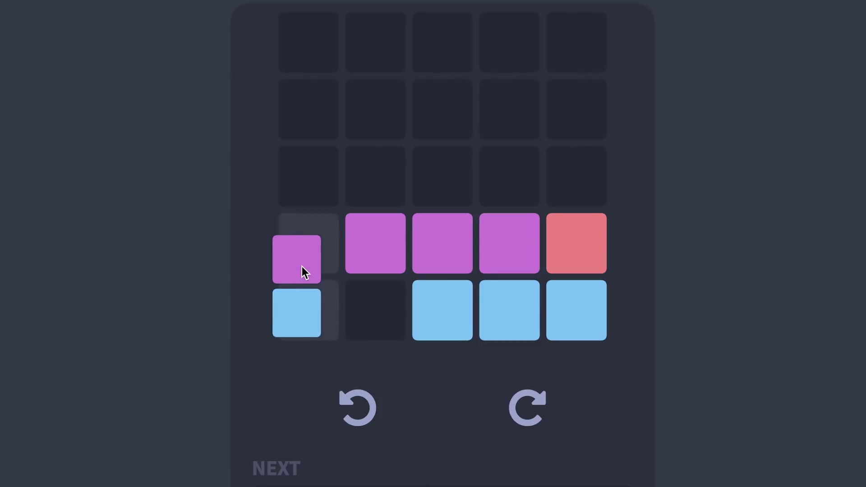
pyautogui.moveTo(470, 381); pyautogui.dragTo(582, 163)
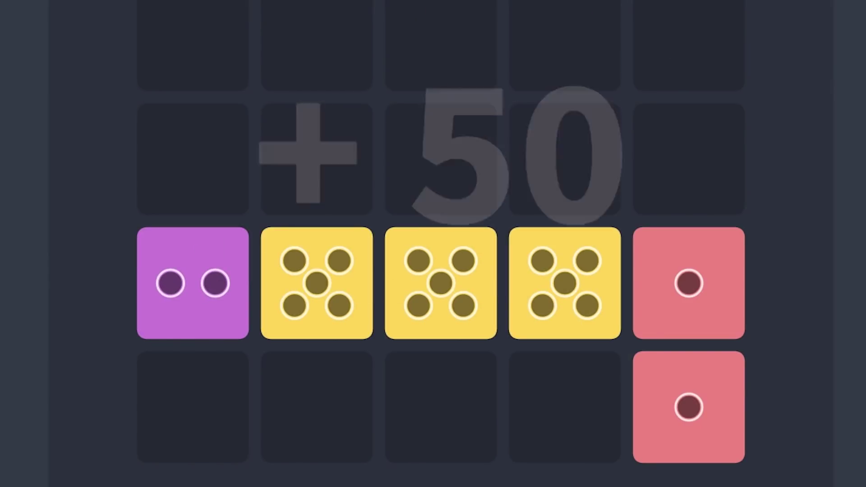
pyautogui.moveTo(331, 158); pyautogui.dragTo(193, 163)
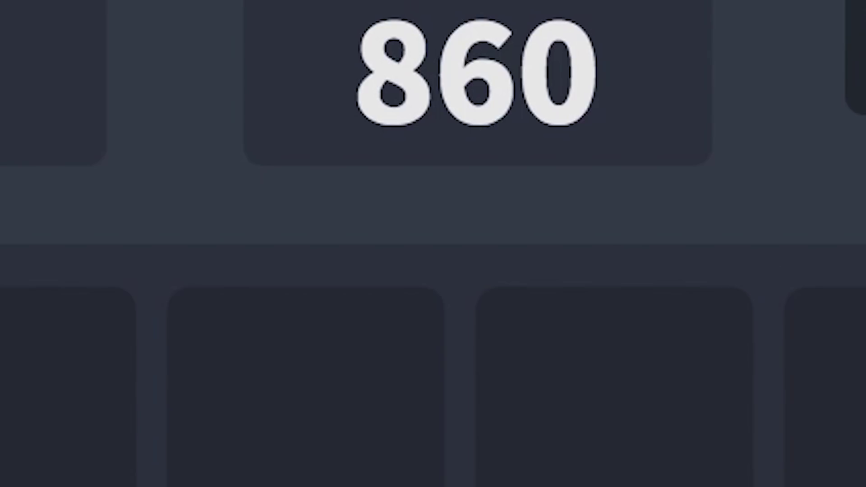